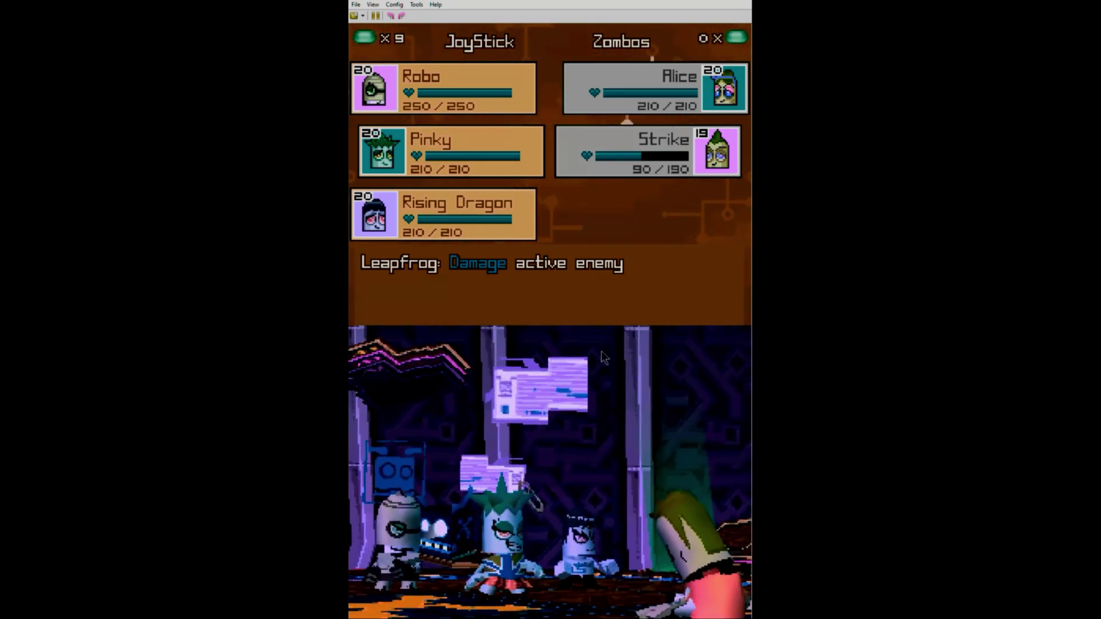
Use Cheerleader, then Tightrope and Power Stomp to cut Alice to 84/210 health
click(632, 352)
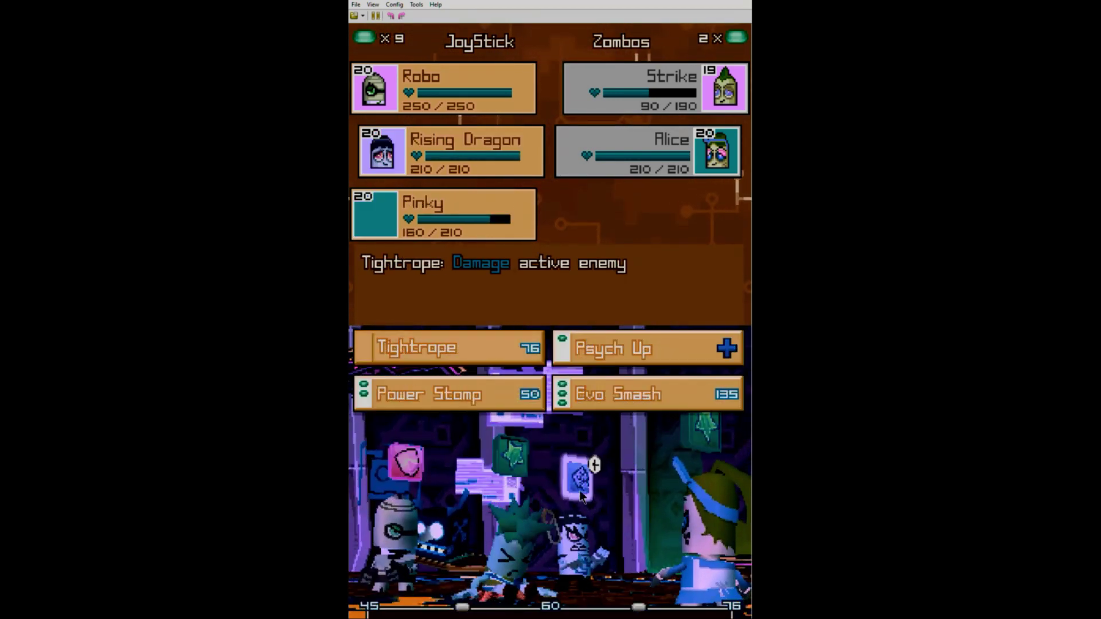
click(448, 347)
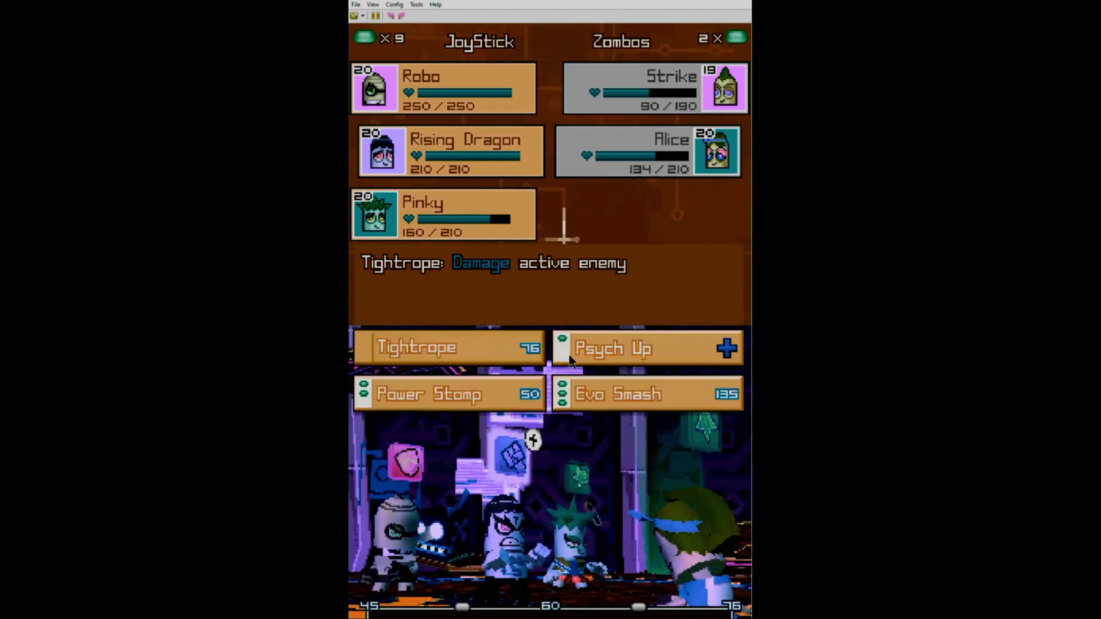
key(Down)
key(x)
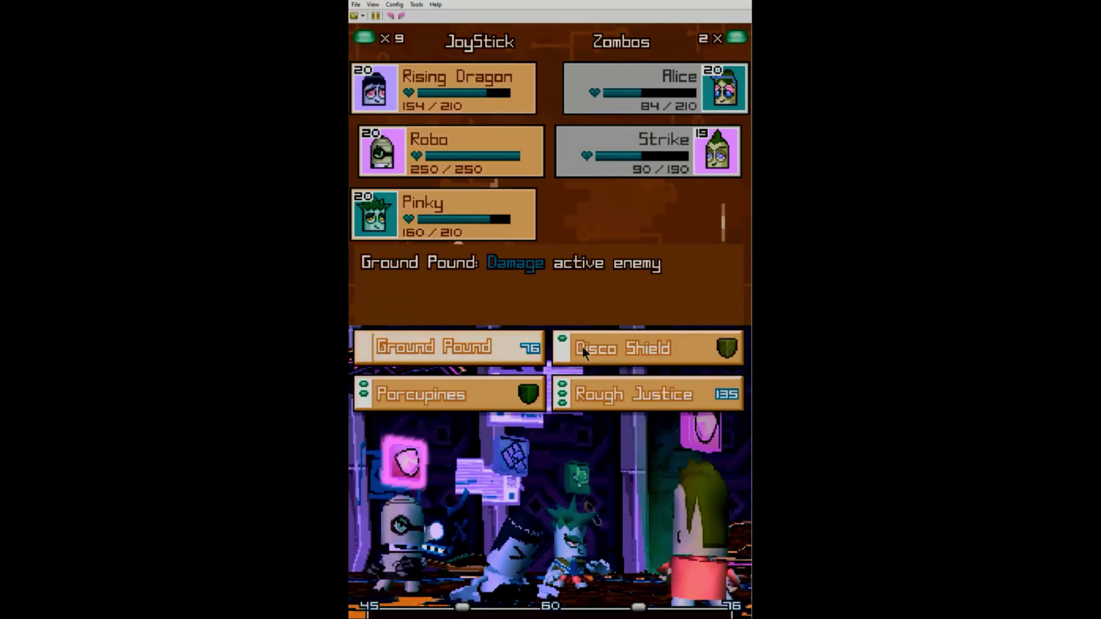
Disco Shield Robo, then use Ground Pound and Psych Up, dropping Alice to 22/210
click(583, 346)
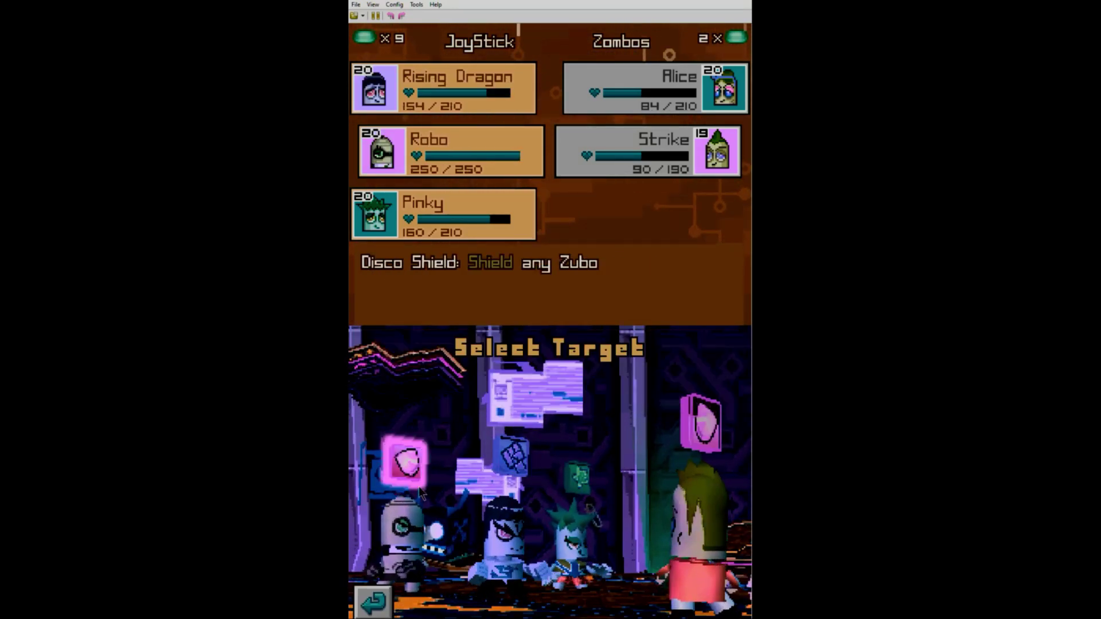
click(406, 465)
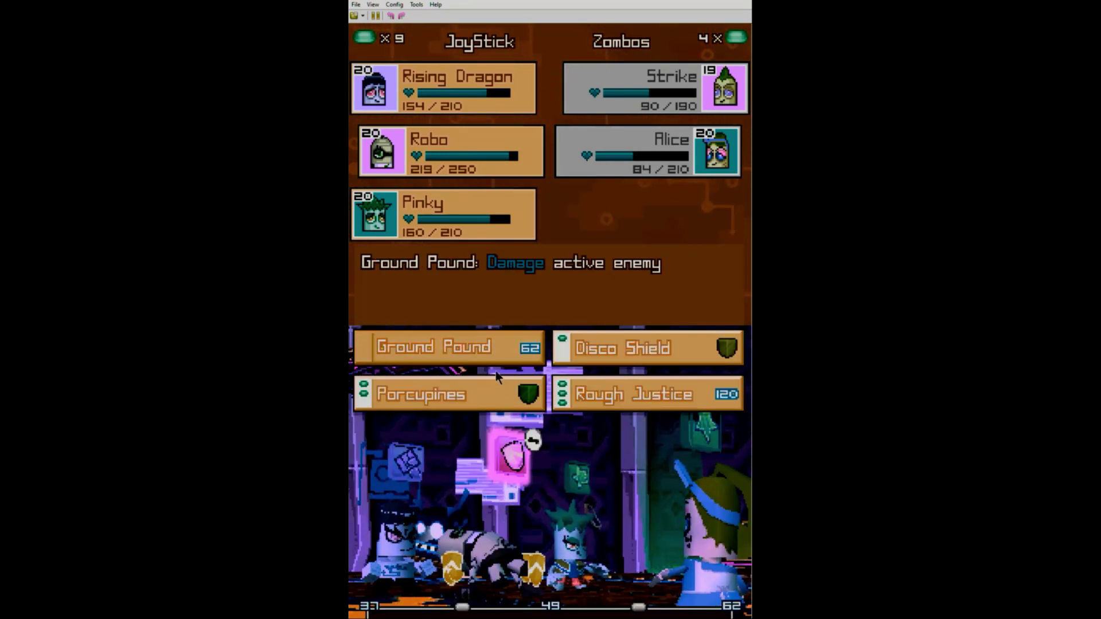
click(503, 342)
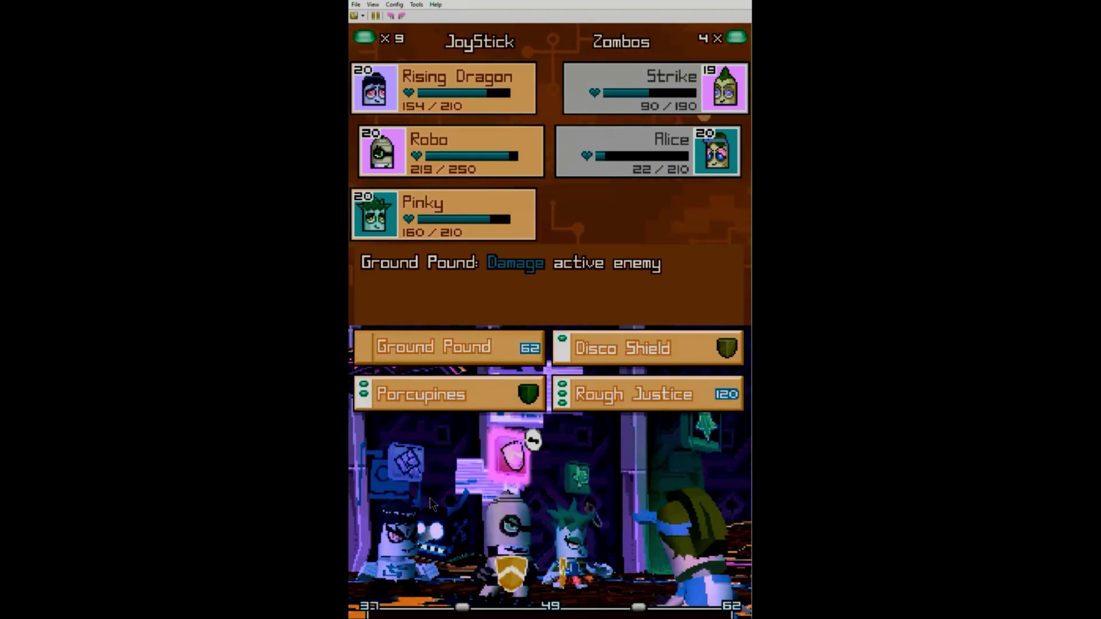
click(634, 342)
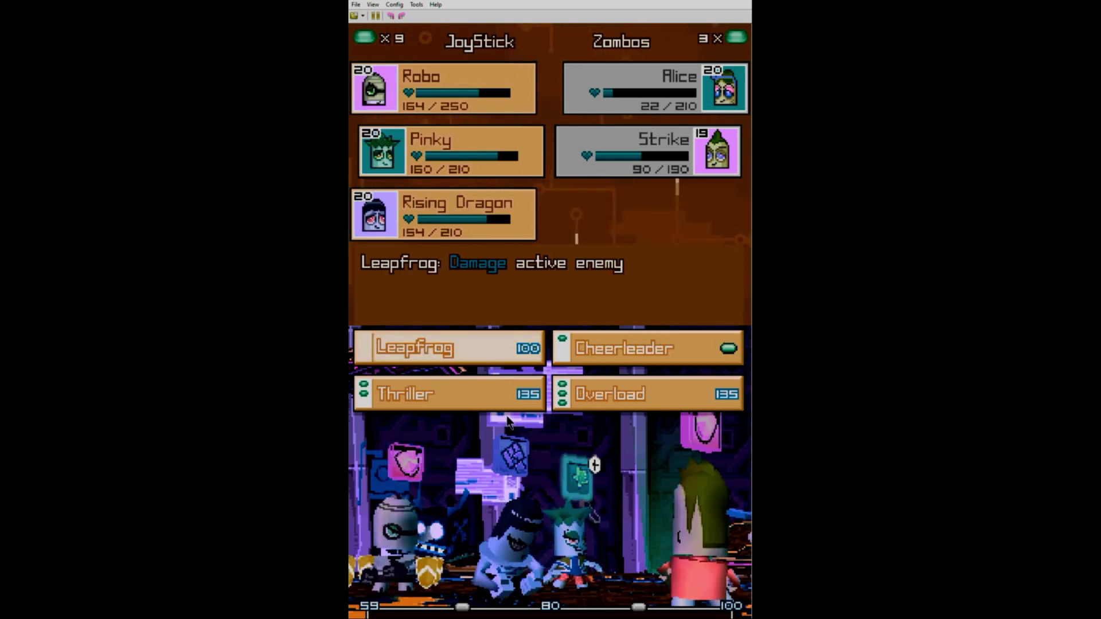
Use Thriller and Evo Smash, give Robo Psych Up, then end the battle with Pinky's Overload
click(518, 386)
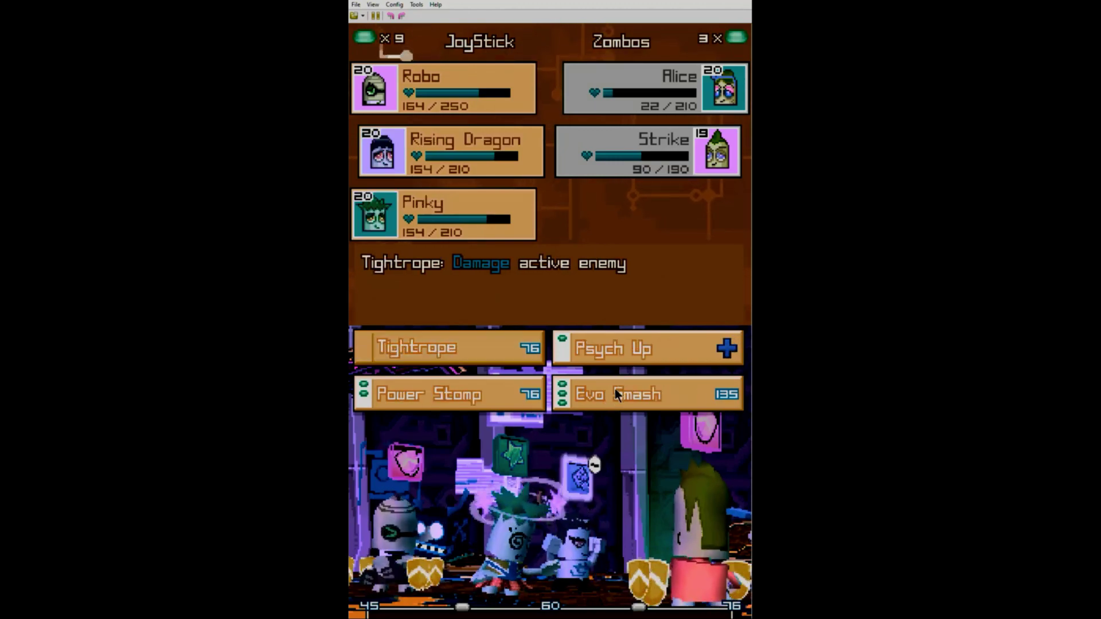
click(615, 386)
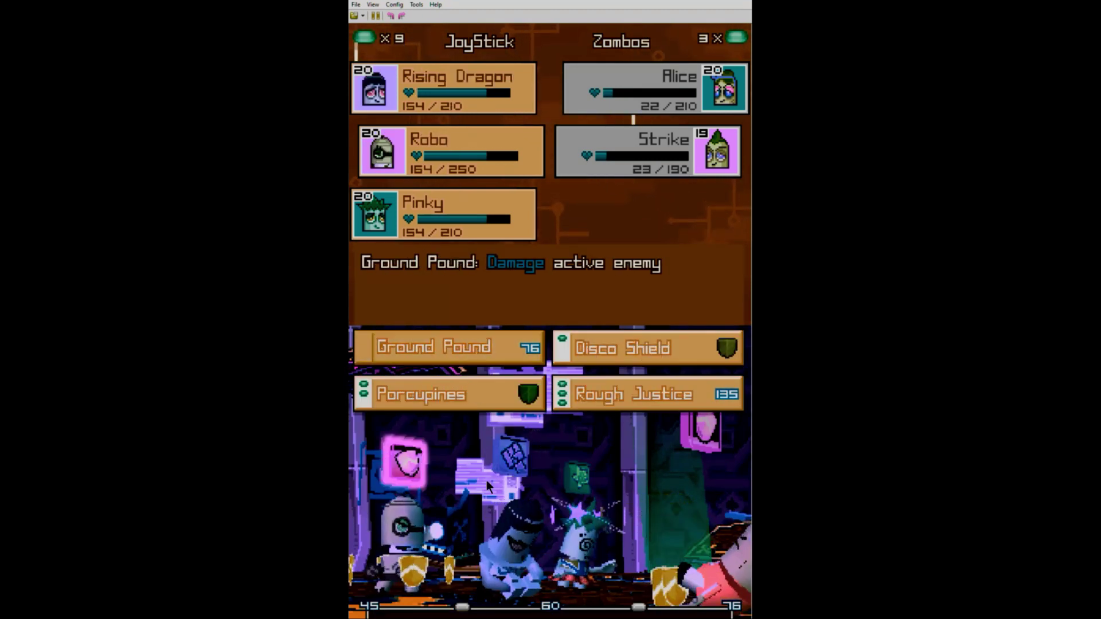
click(486, 483)
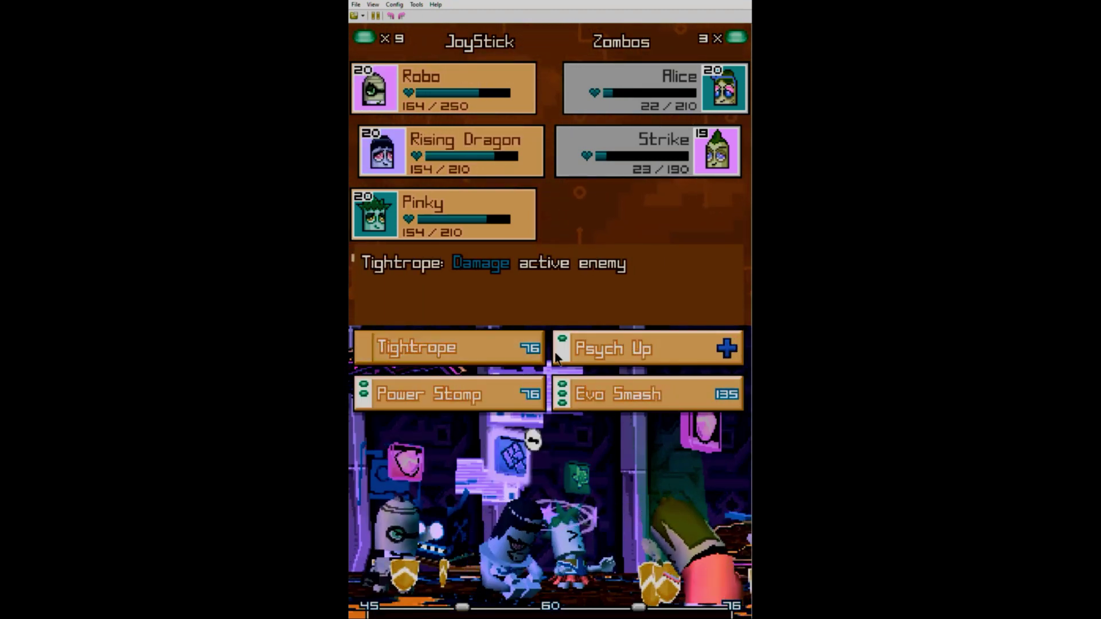
click(609, 344)
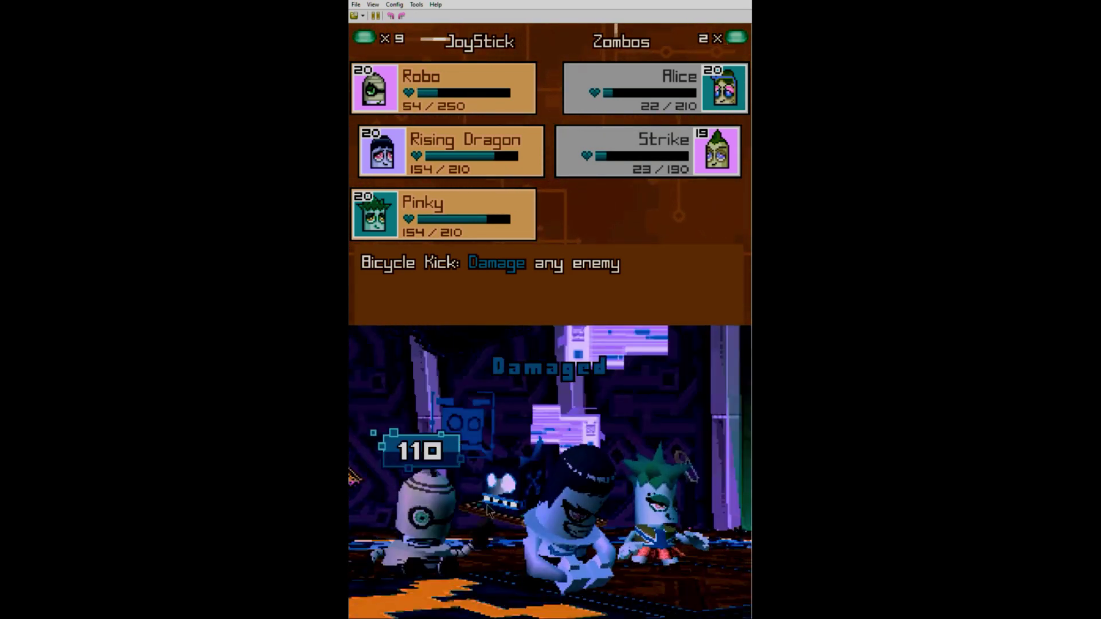
click(590, 387)
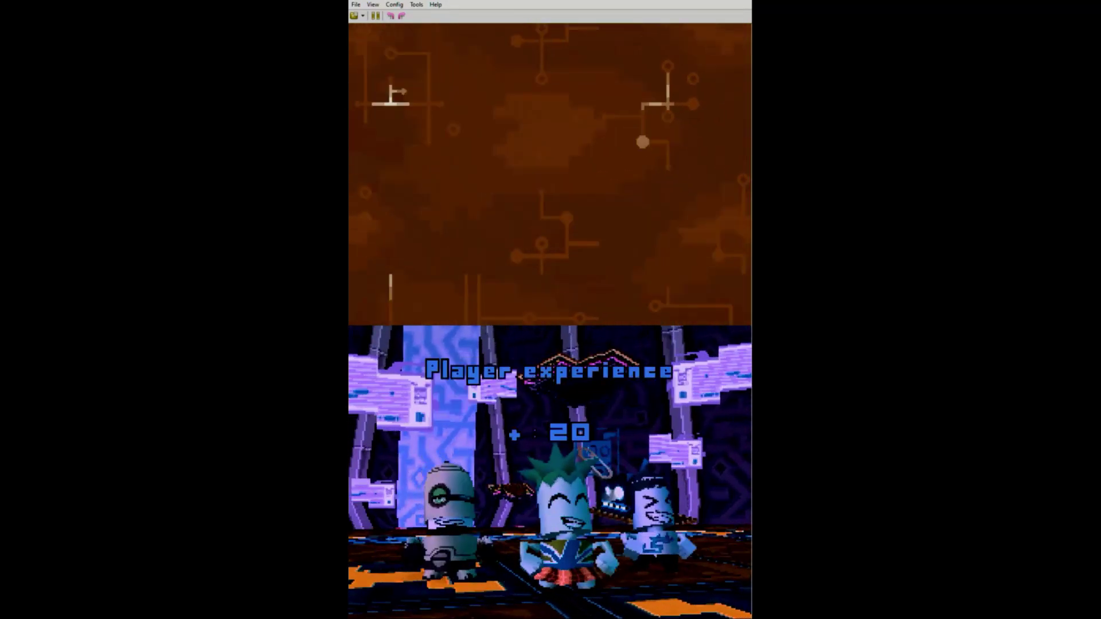
Dismiss the experience results and pick a location for the new battle
click(574, 493)
click(574, 483)
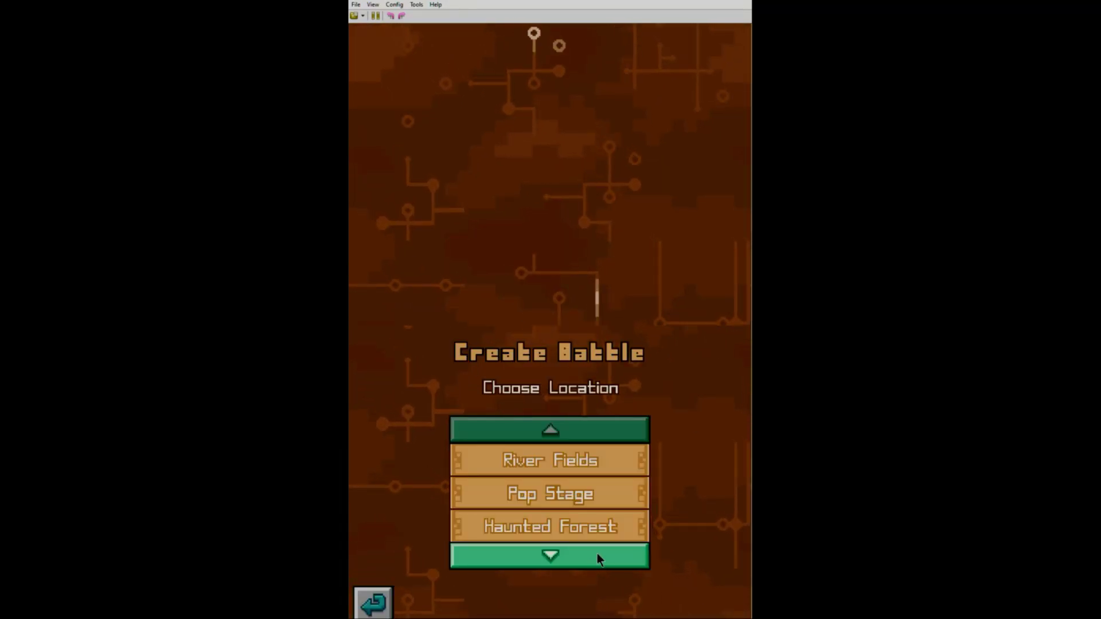
click(597, 558)
click(590, 429)
click(591, 459)
Choose Big Head Theme as the music and start the battle against Shimmer
click(590, 554)
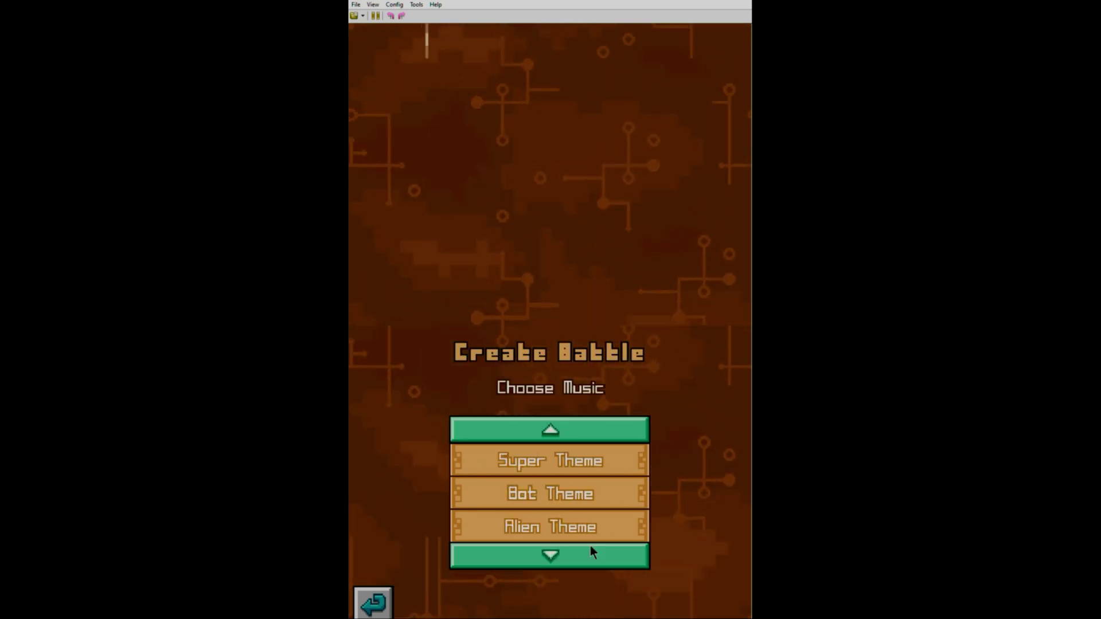
click(590, 553)
click(574, 527)
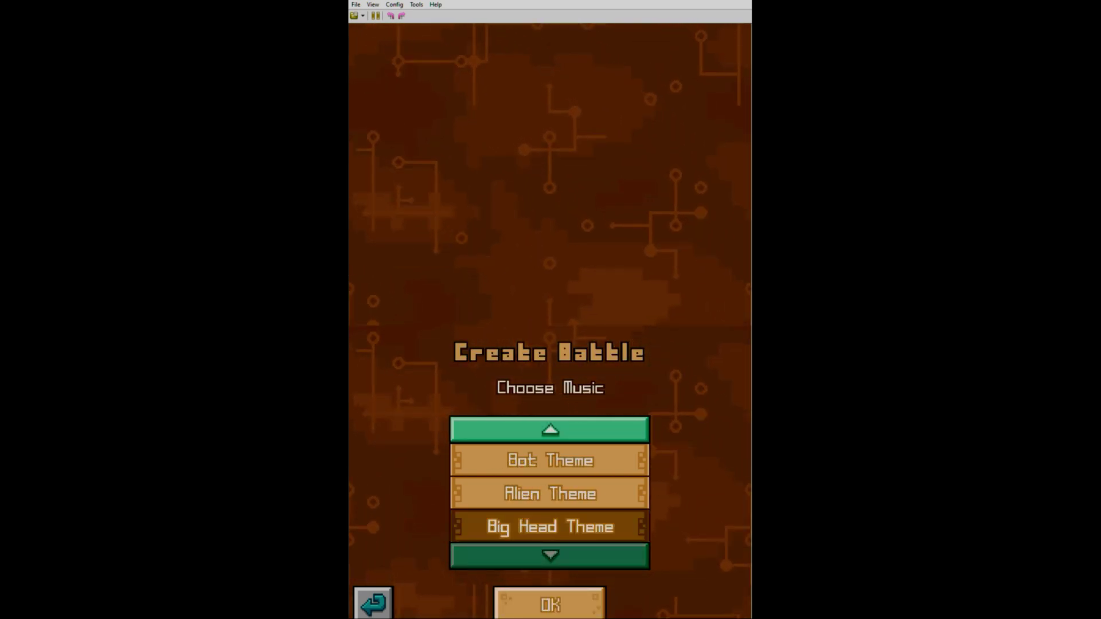
key(x)
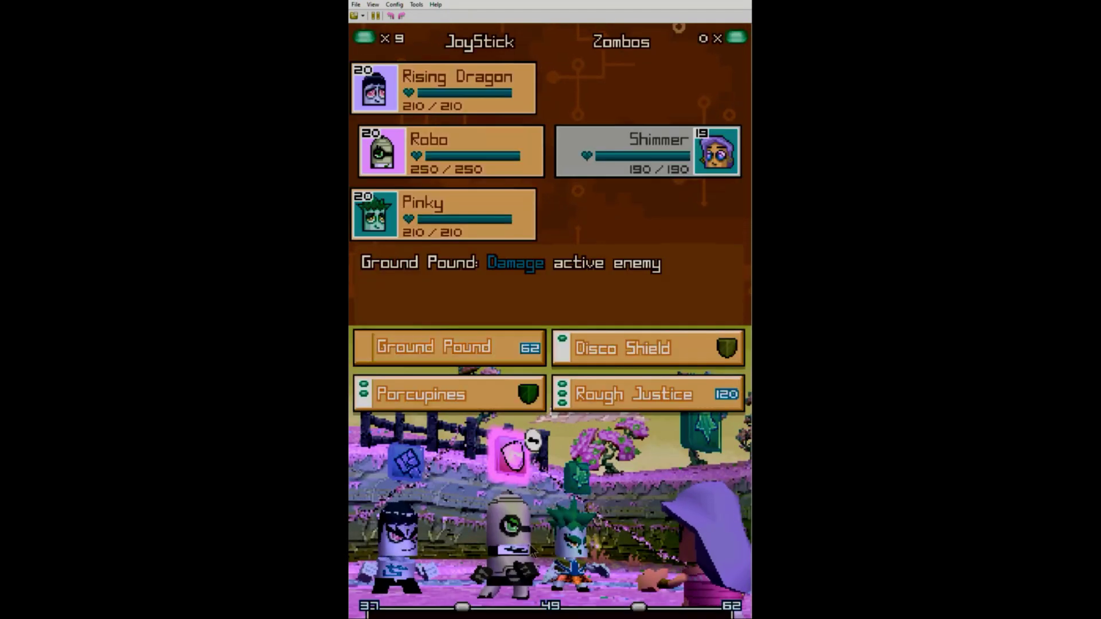
Use Porcupines, Overload and Psych Up, then Pinky's Overload, leaving Shimmer at 105/190
click(514, 392)
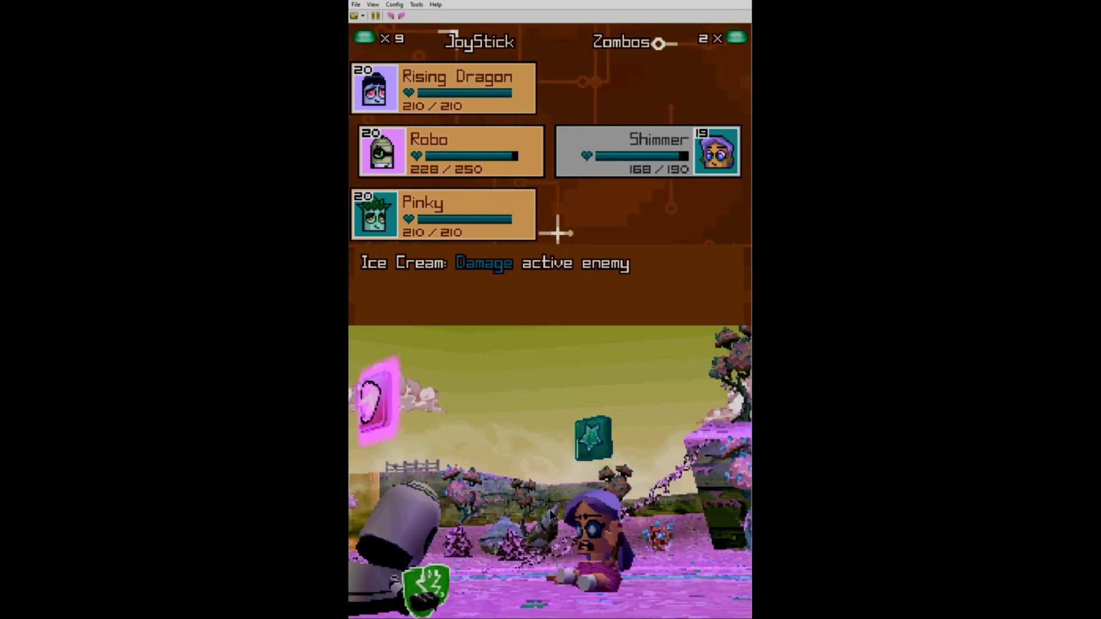
click(572, 507)
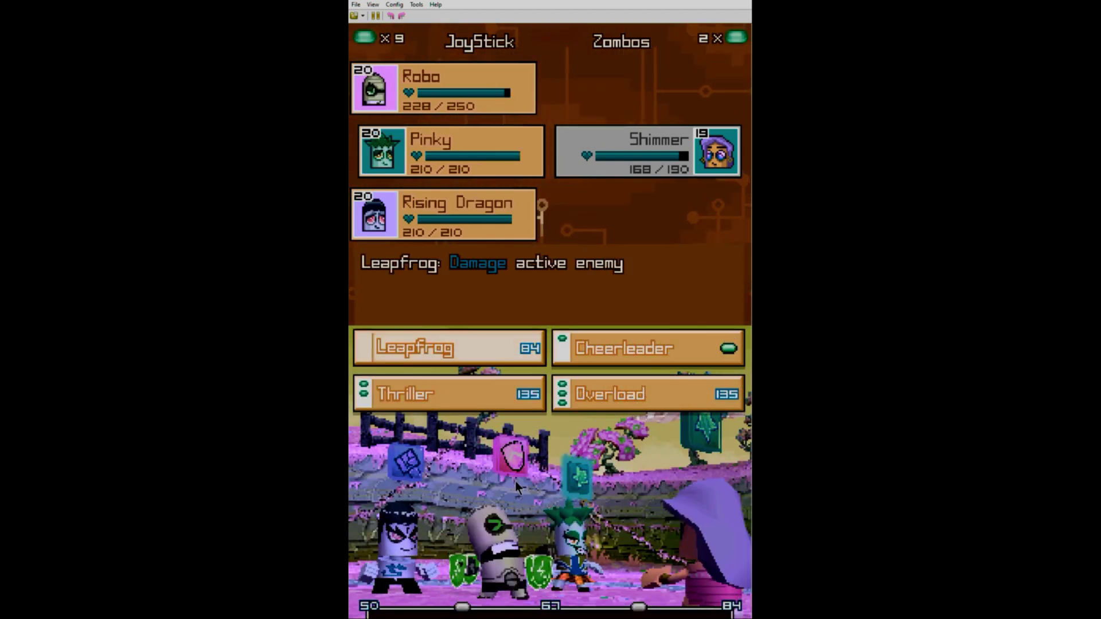
click(592, 476)
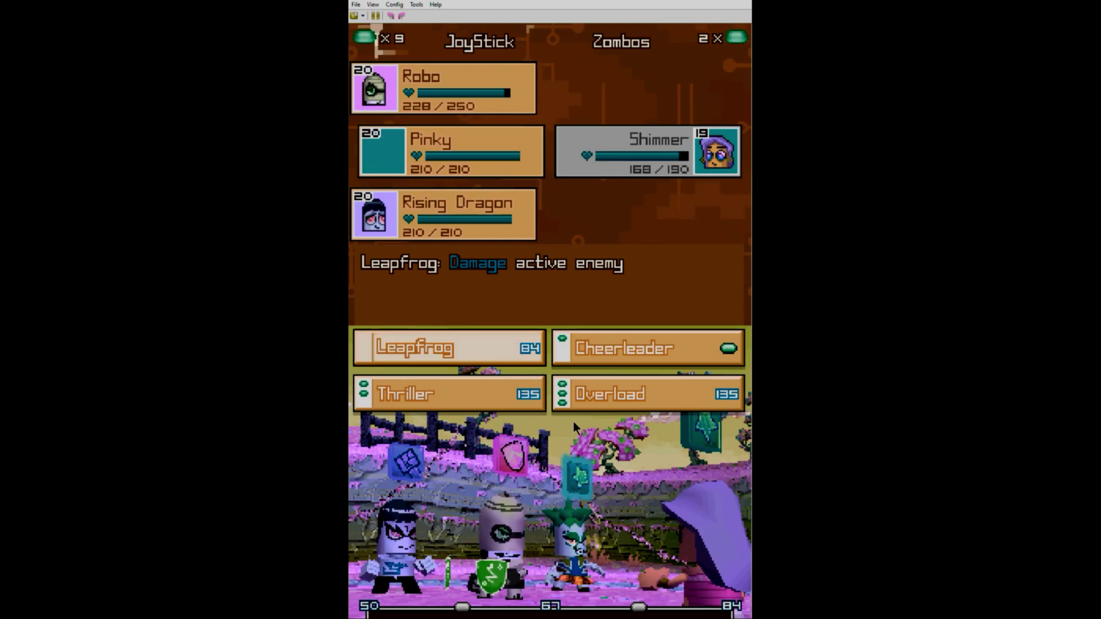
click(594, 389)
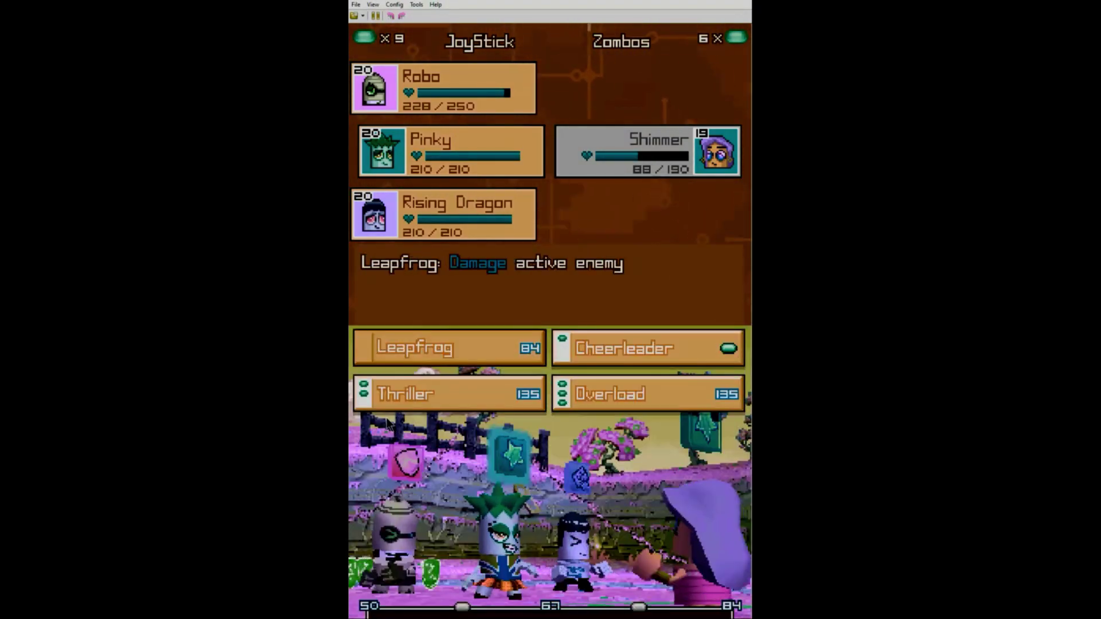
click(593, 353)
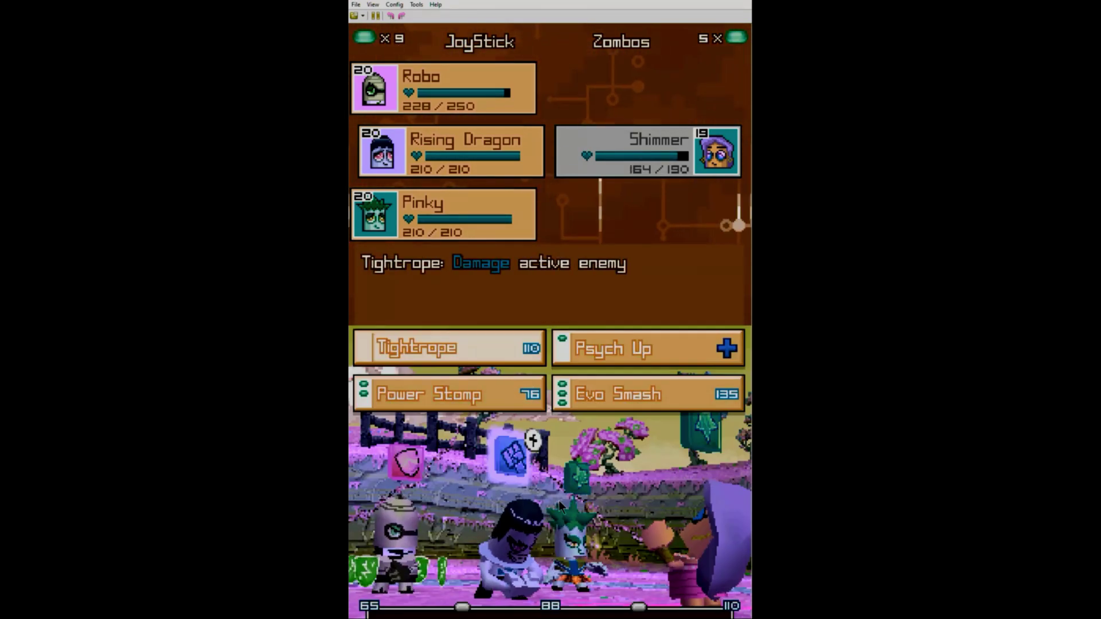
click(559, 501)
click(618, 359)
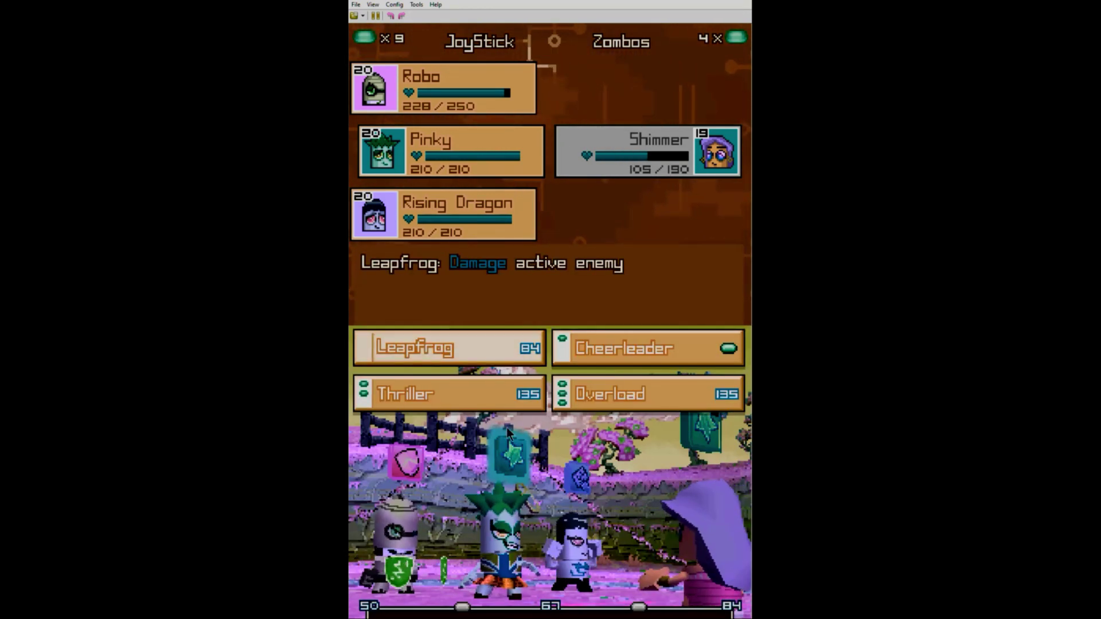
Heal the team with Thriller, then attack Shimmer with Leapfrog
click(499, 391)
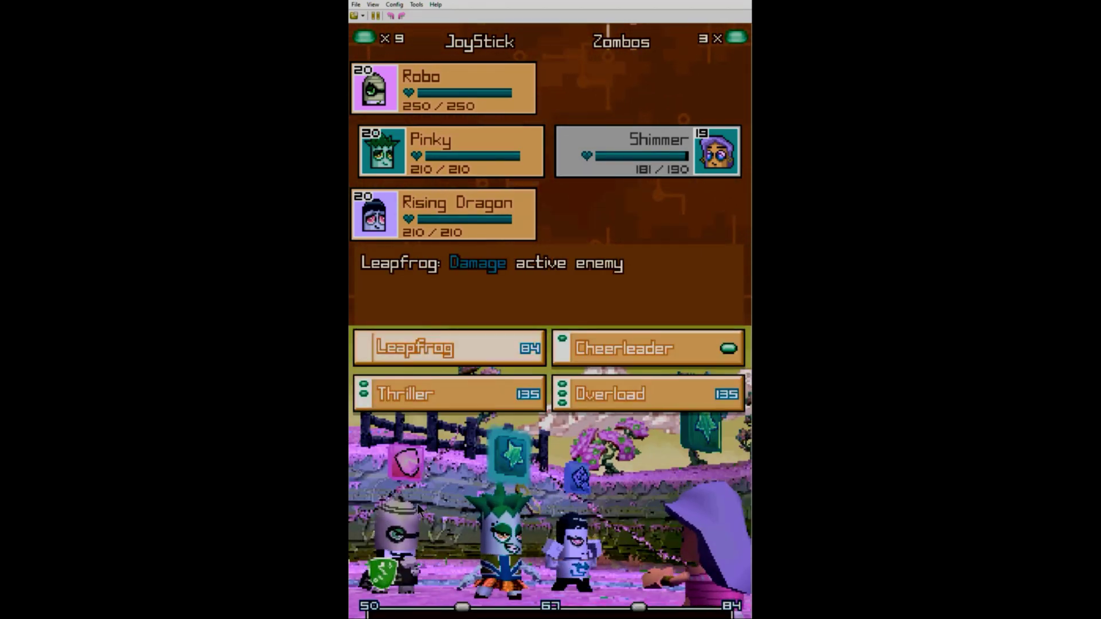
click(553, 493)
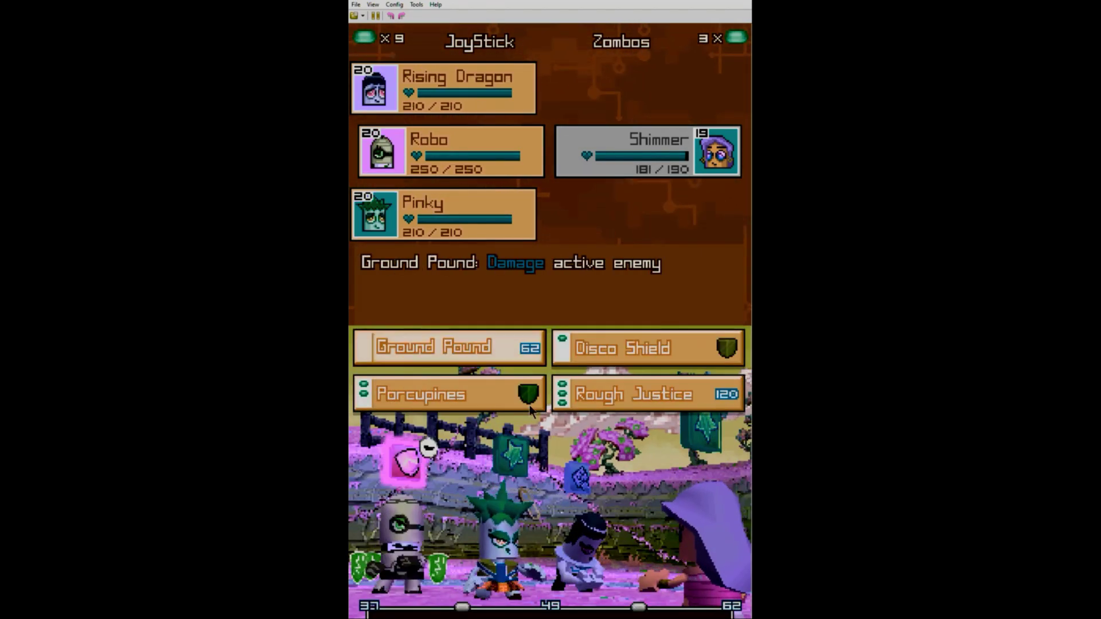
click(478, 348)
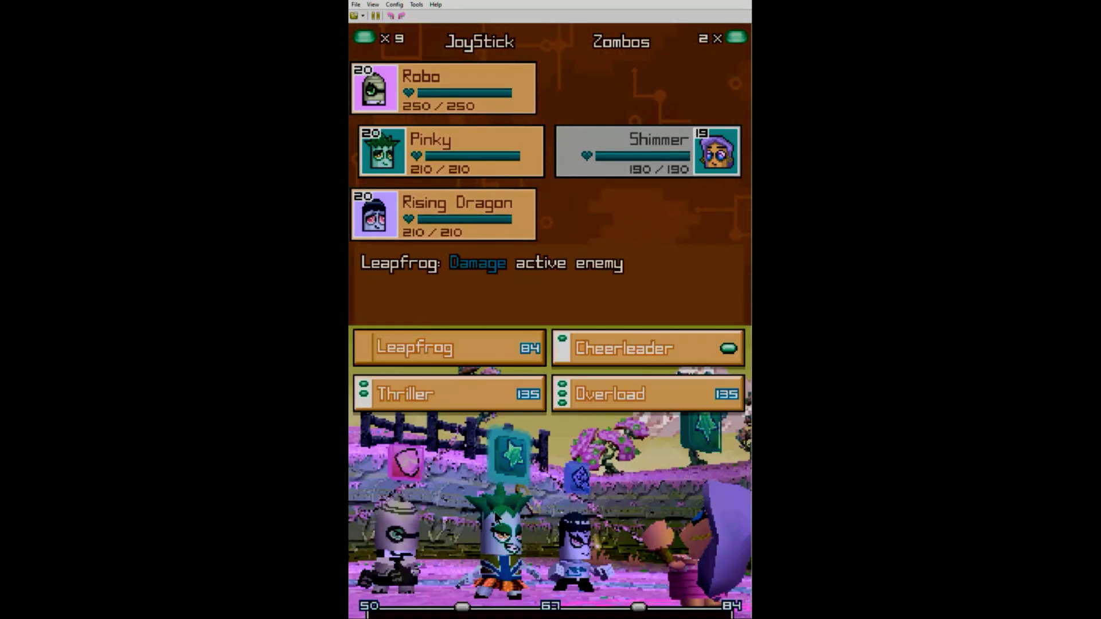
Have Rising Dragon Disco Shield Robo, then Rough Justice cuts Shimmer to 119/190
click(451, 495)
click(586, 345)
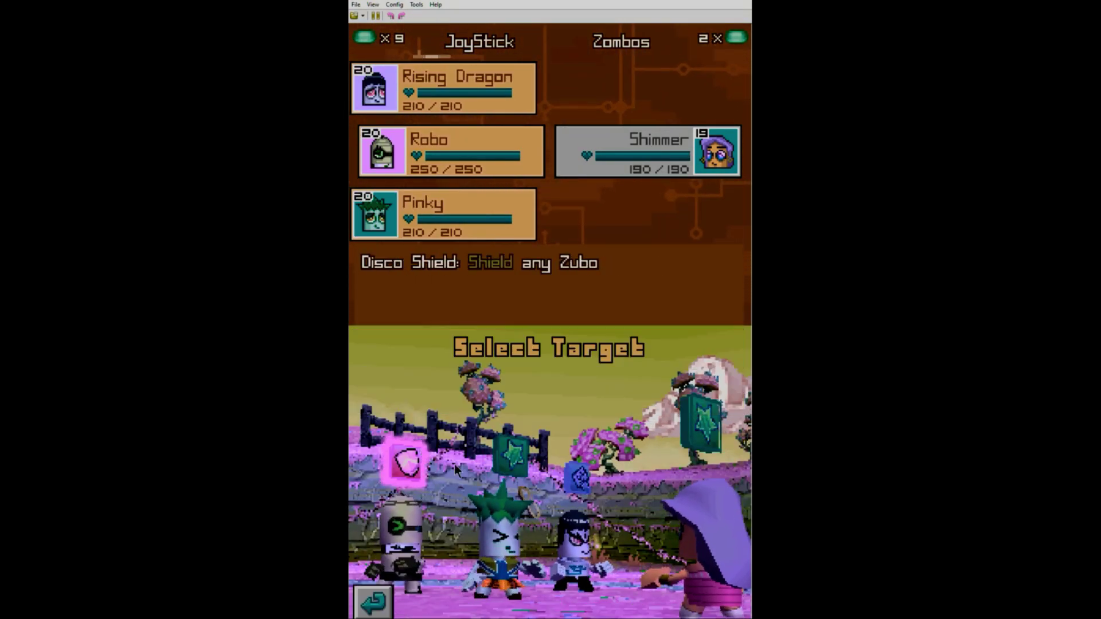
click(450, 471)
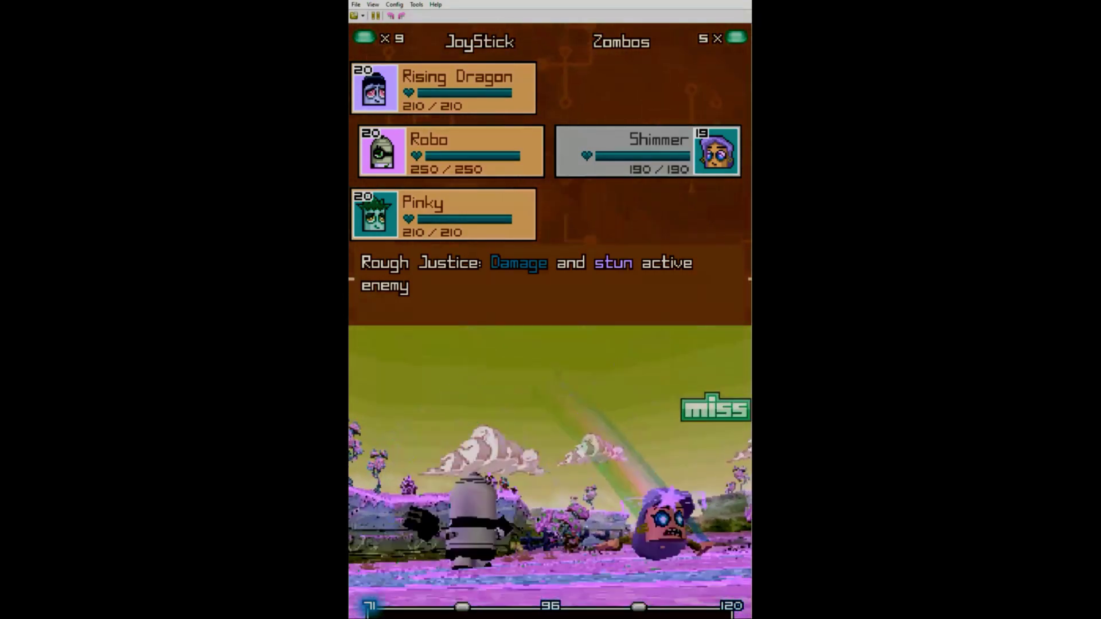
click(609, 396)
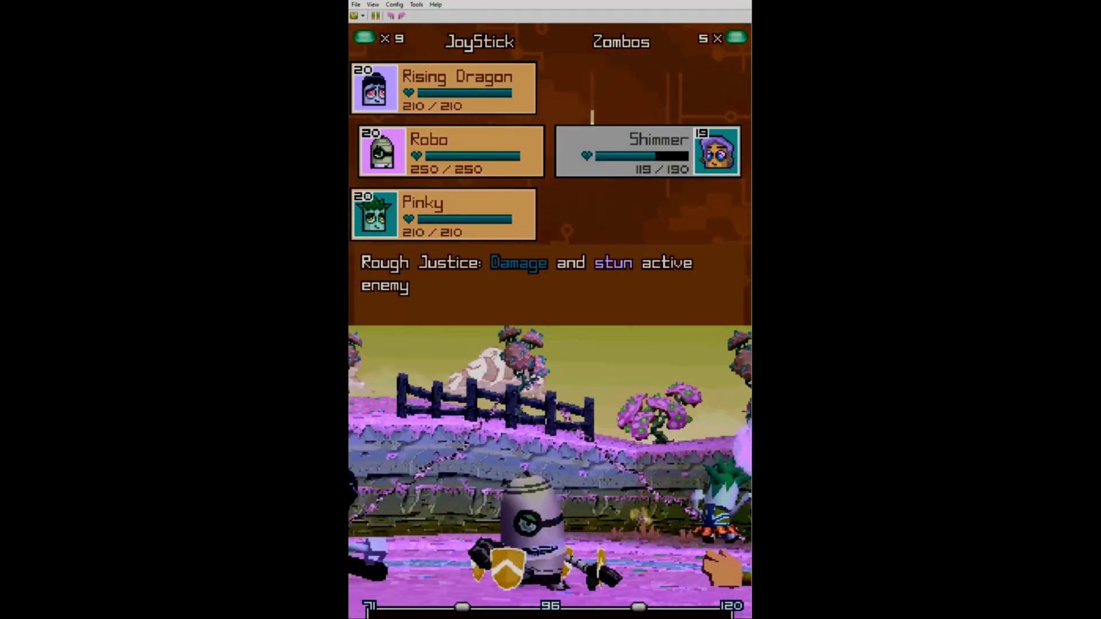